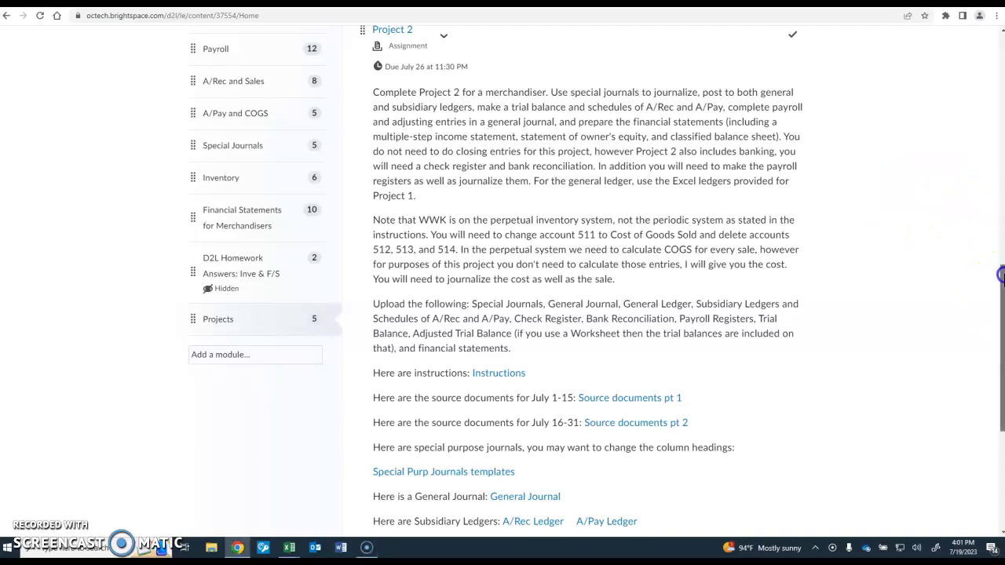
- Scroll through the WWK project pt 1 module to review its video walkthrough links
left_click_drag(1001, 279, 1002, 255)
scroll(597, 281, "down", 1)
scroll(596, 275, "down", 1)
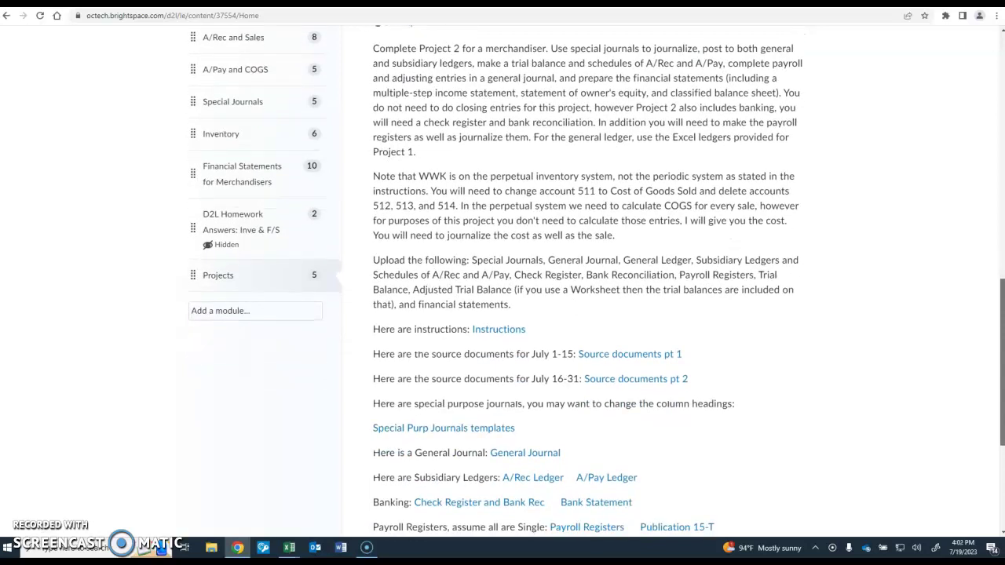
scroll(597, 278, "up", 1)
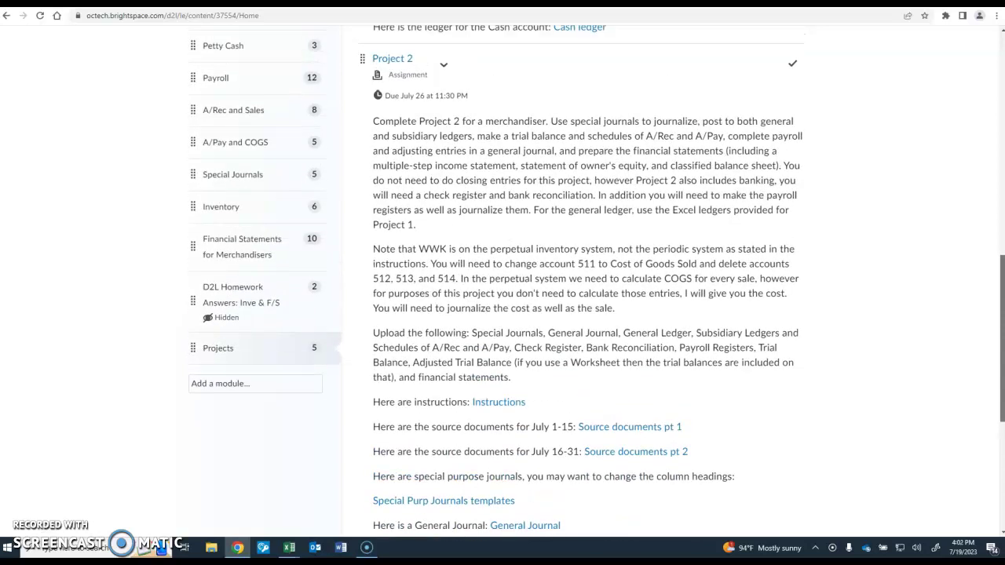
scroll(596, 279, "down", 3)
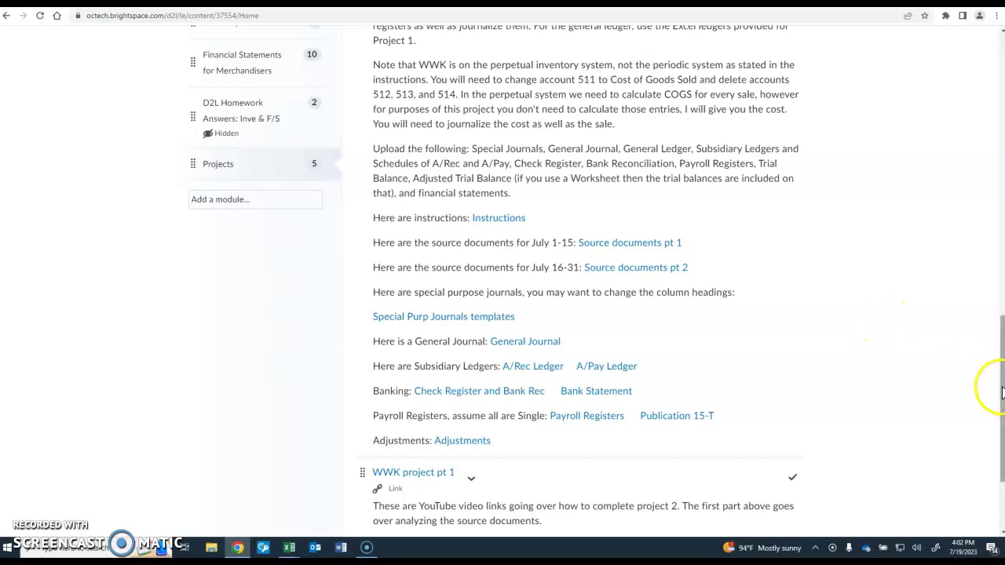
left_click_drag(1000, 388, 1000, 434)
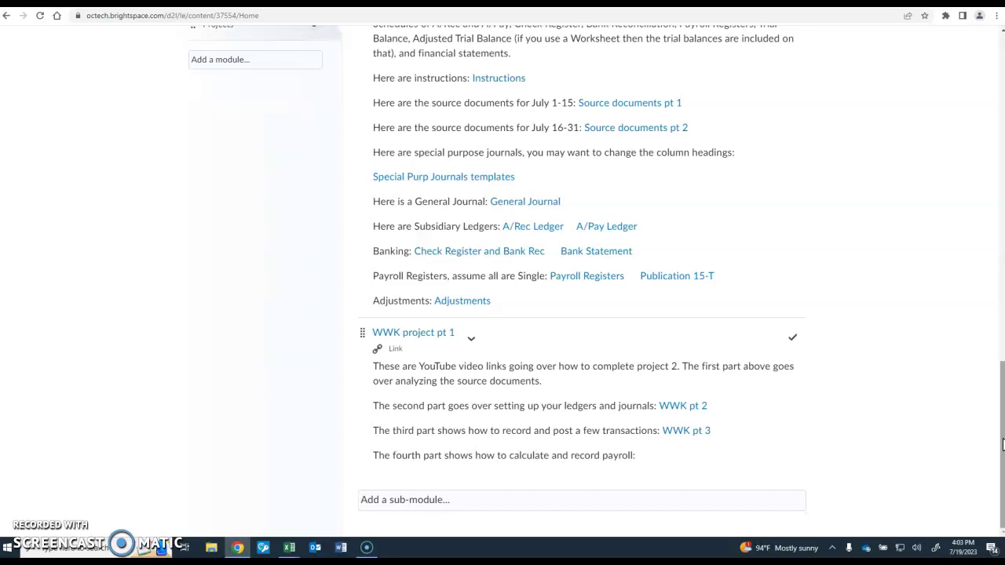
left_click_drag(1002, 445, 1002, 394)
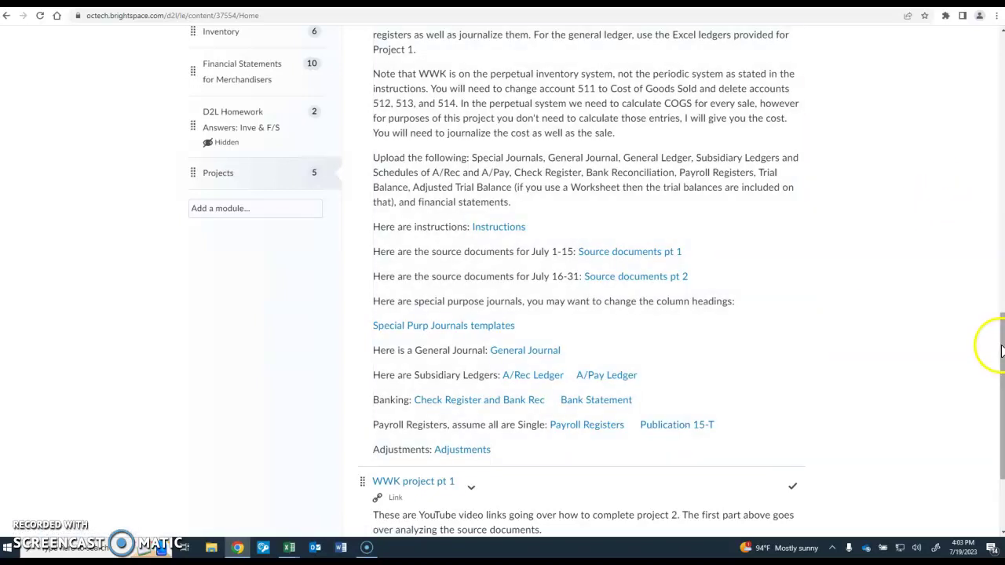
scroll(1001, 349, "down", 3)
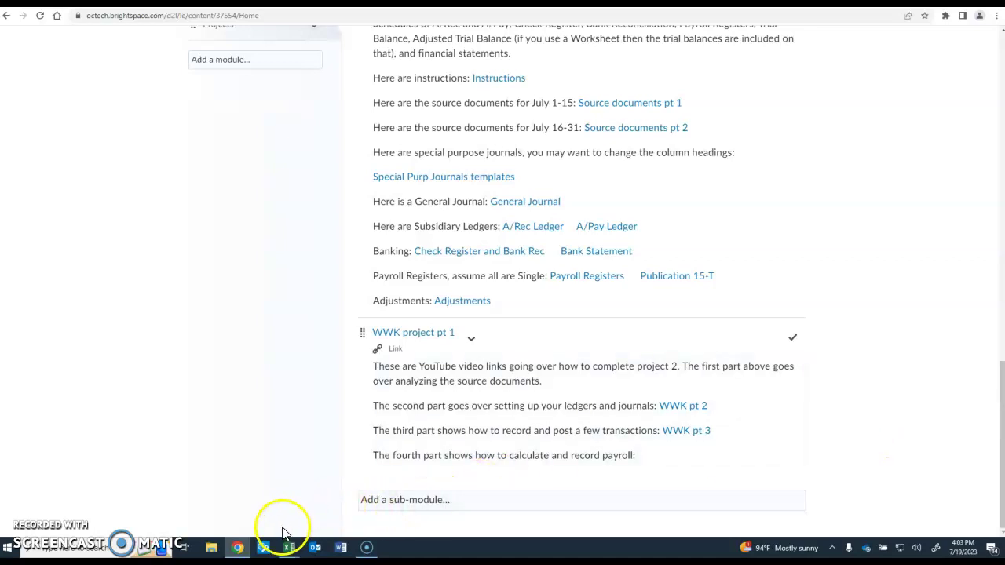
- In SPJ templates, compare the Cash Rec J sheet with Sales J, then minimize Excel
mouse_move(289, 554)
left_click(253, 511)
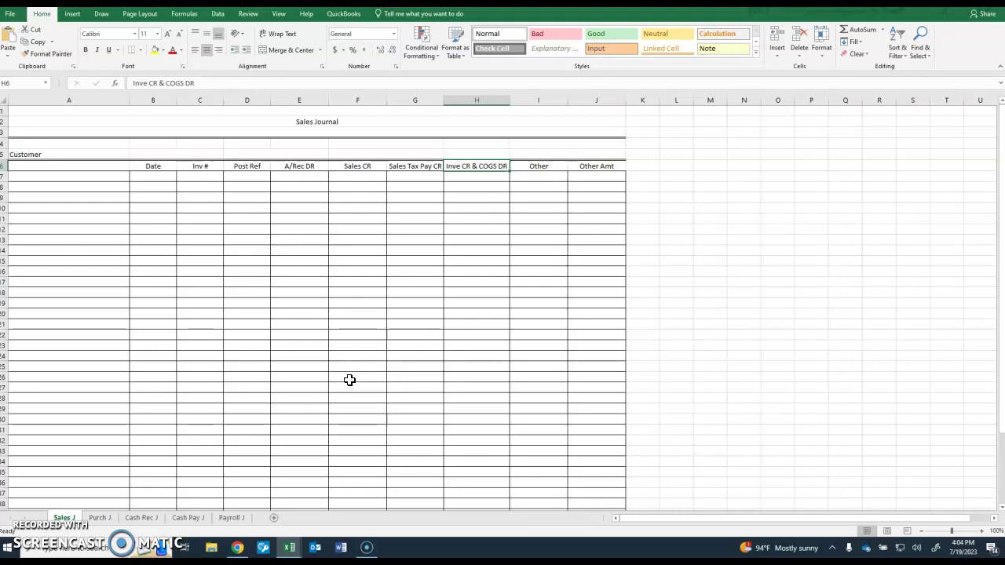
left_click(142, 518)
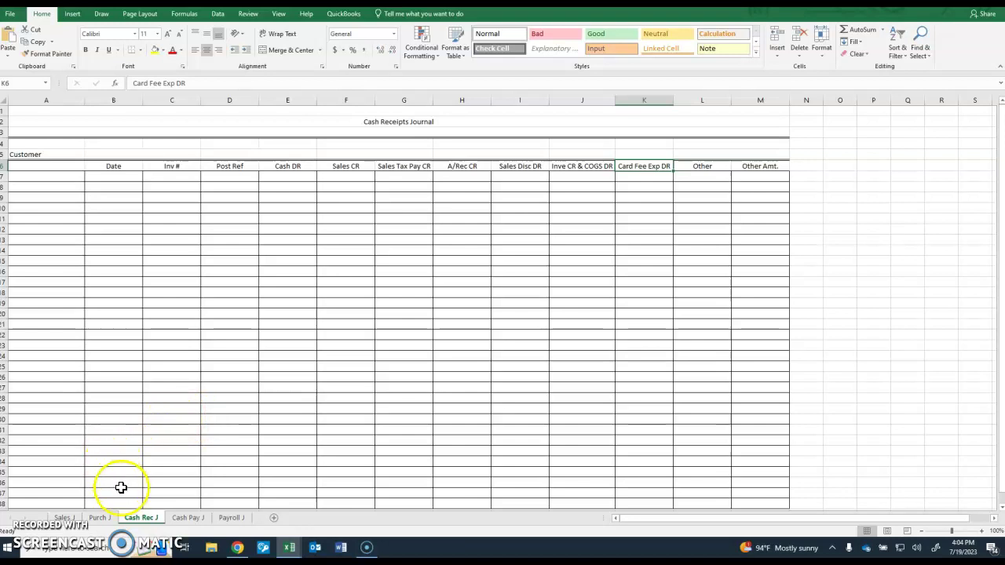
left_click(63, 517)
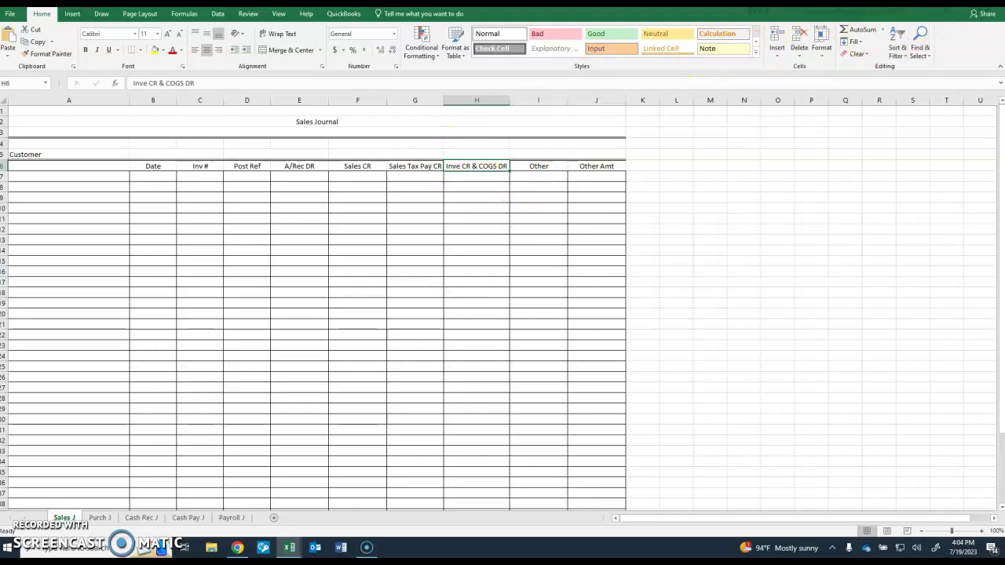
left_click(950, 14)
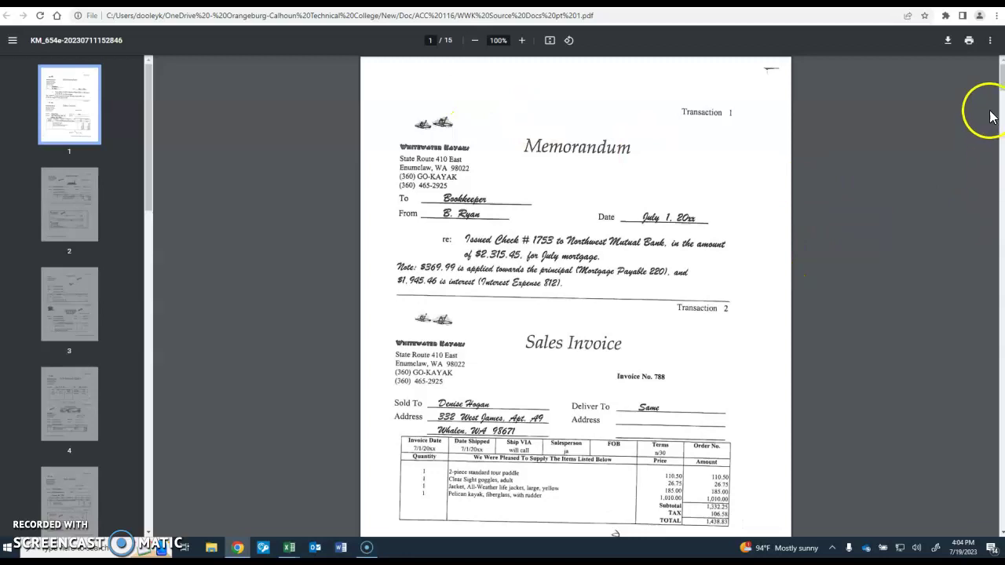
- Read Sales Invoice No. 788 on page 1 of the source documents PDF
left_click(1002, 82)
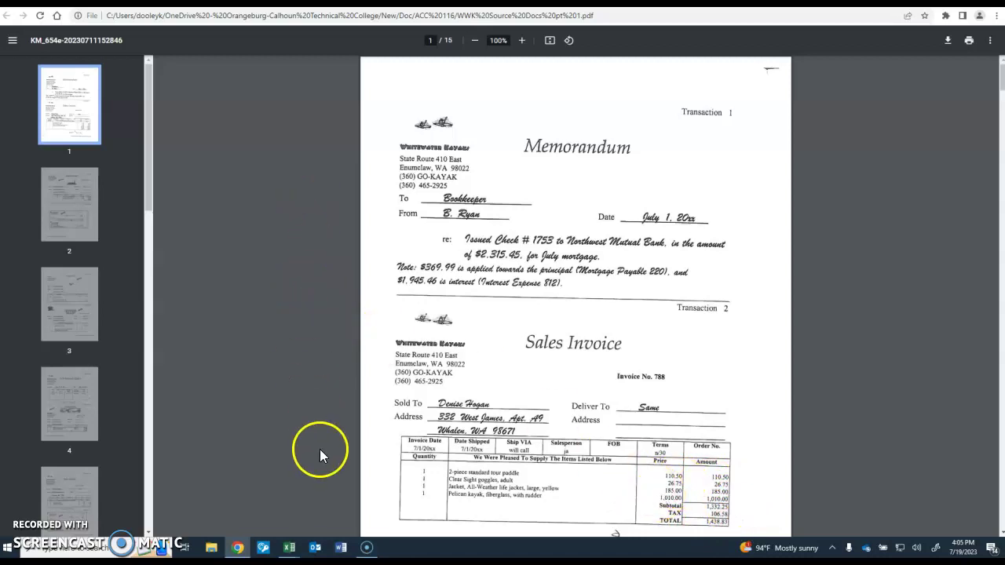
- Enter the customer's name in A7 and invoice number 788 in C7
mouse_move(290, 551)
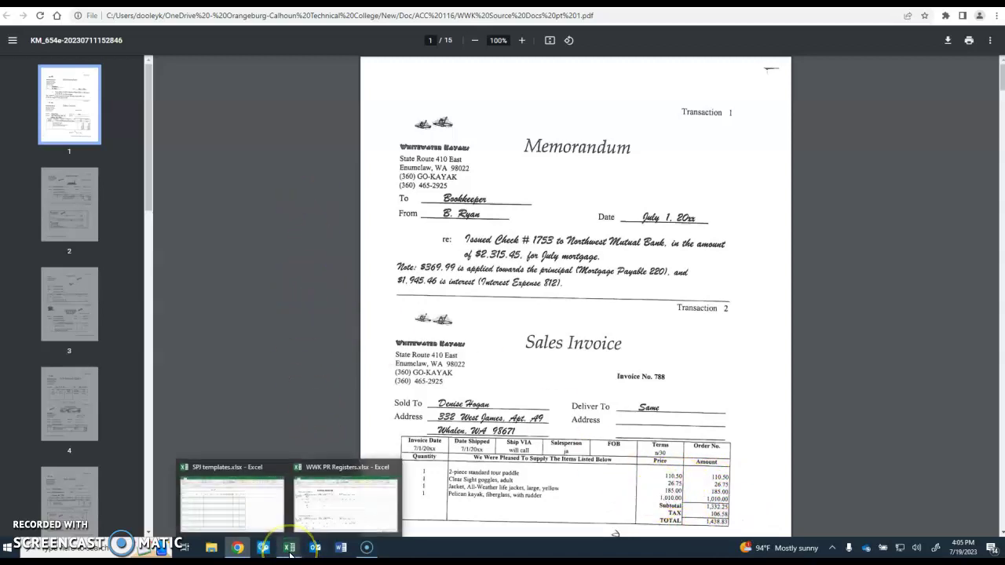
left_click(252, 511)
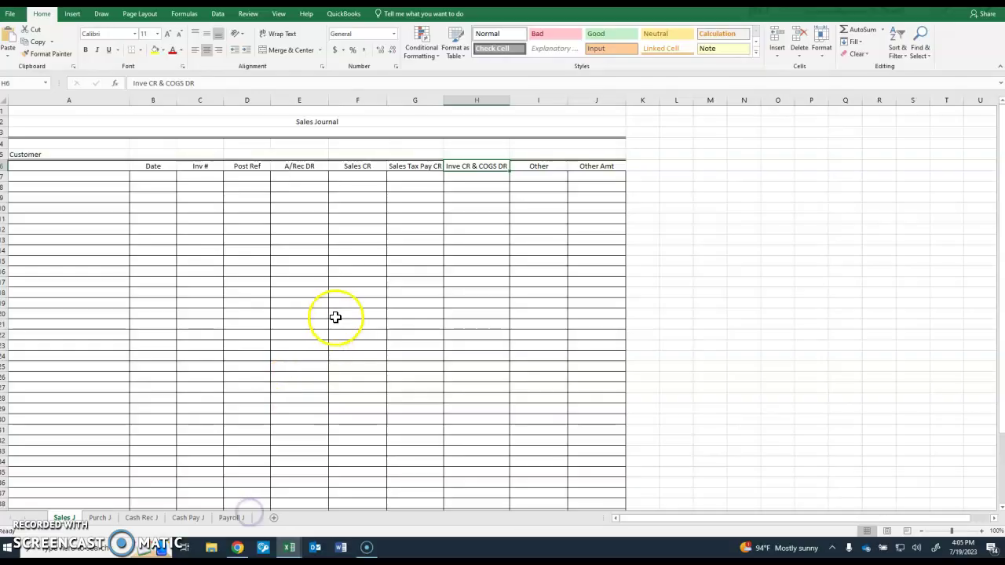
left_click(31, 177)
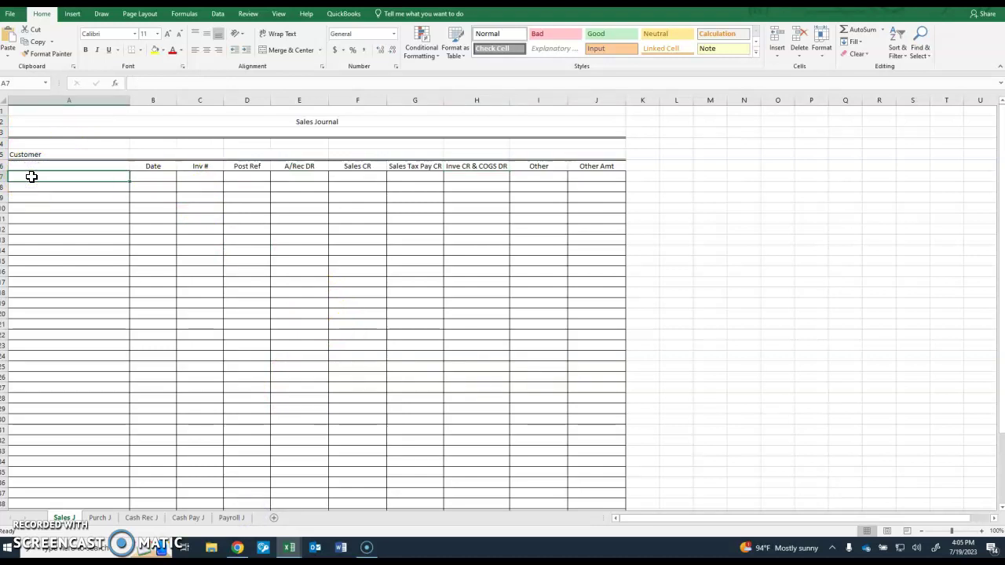
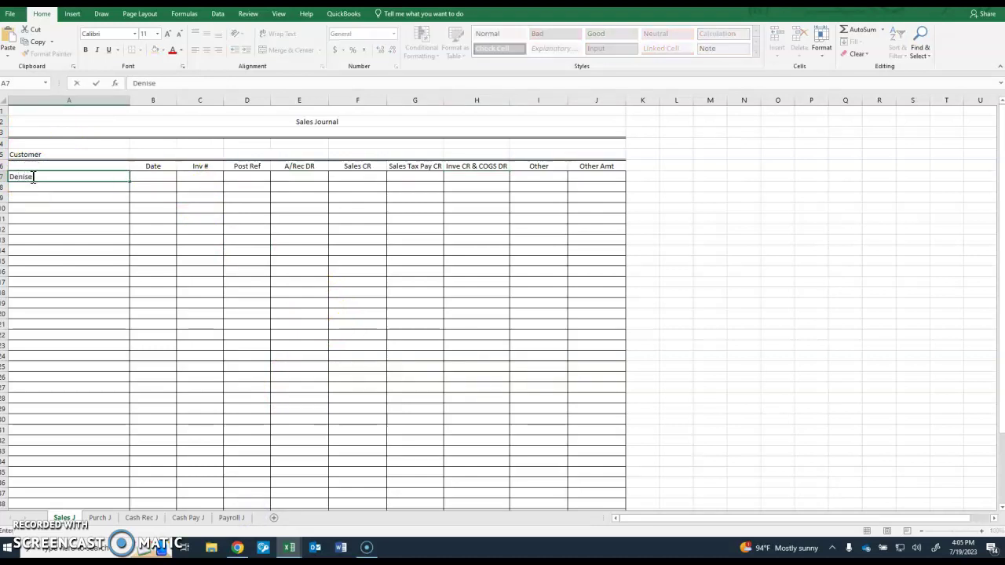
left_click(191, 177)
left_click(190, 178)
type("788")
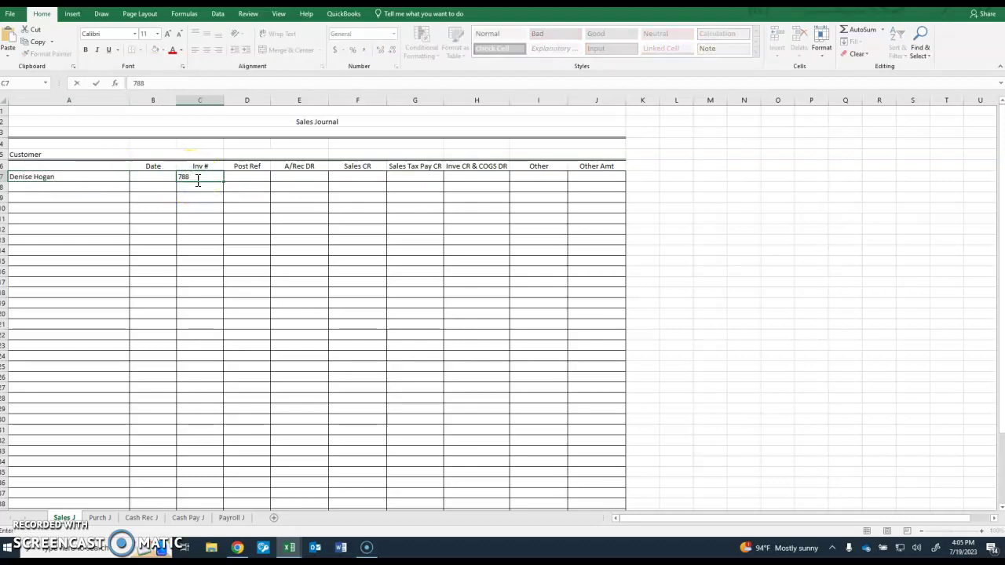
left_click(307, 179)
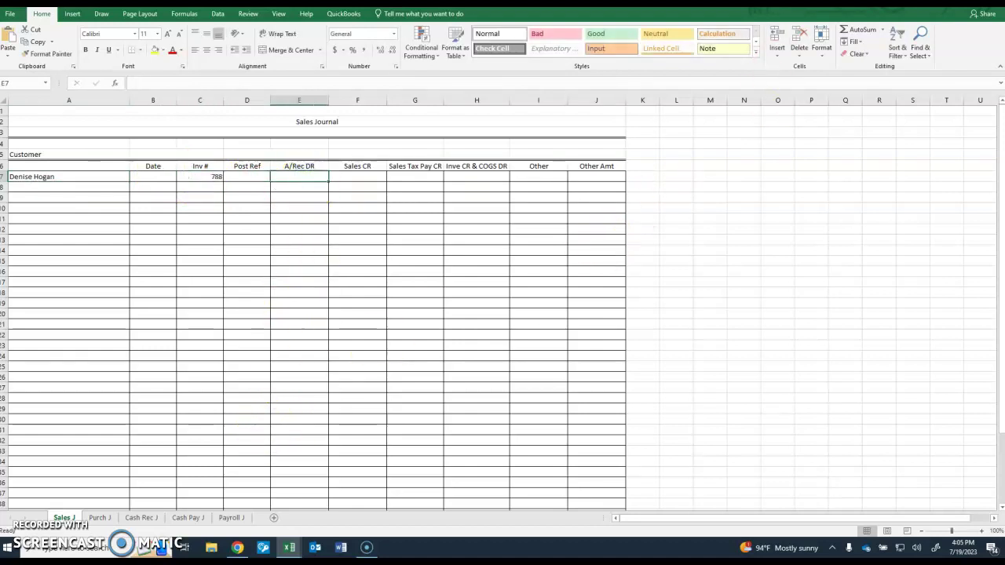
- Check the invoice PDF and enter 1438.83 in the A/Rec DR column
key("alt+Tab")
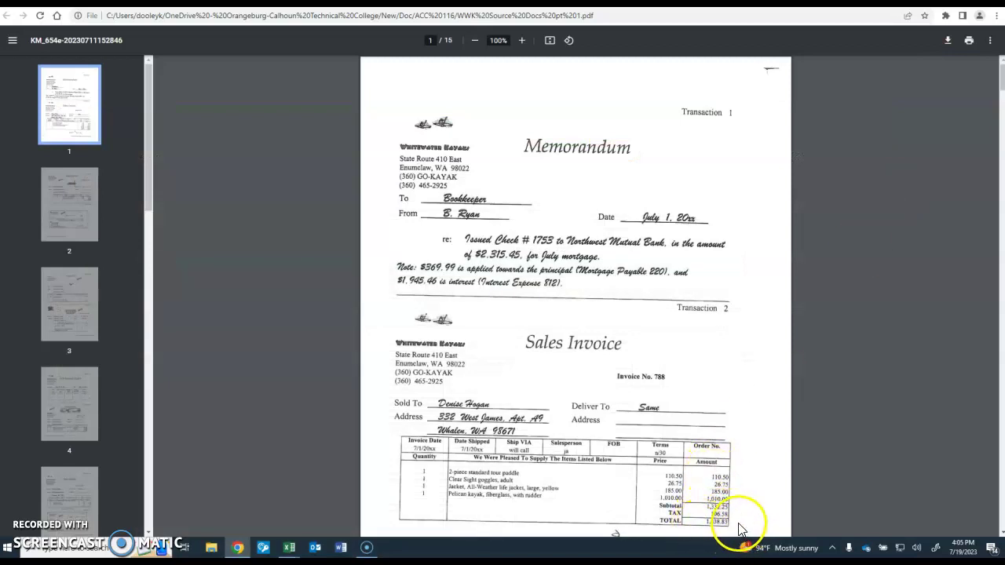
mouse_move(288, 546)
left_click(240, 516)
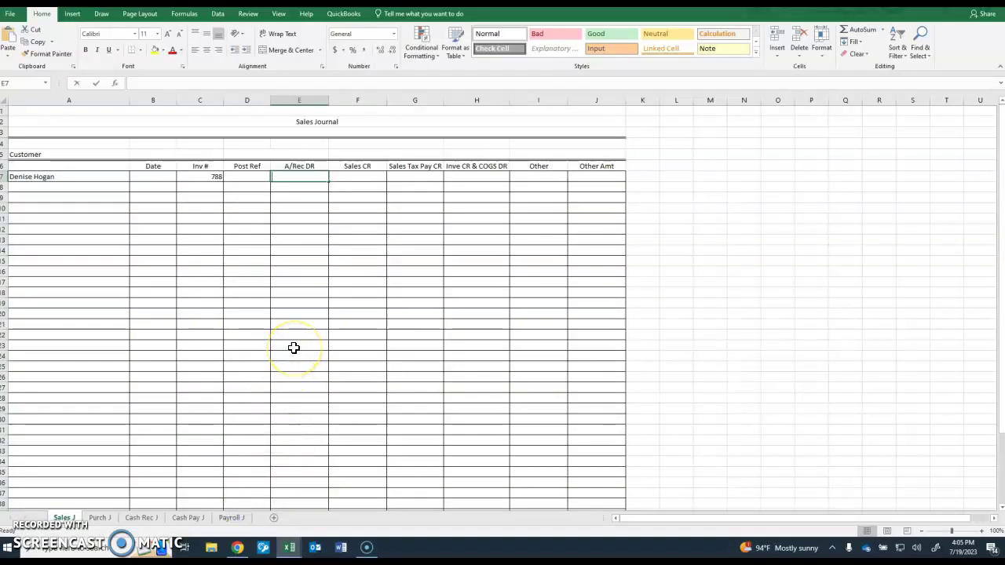
type("1438.83")
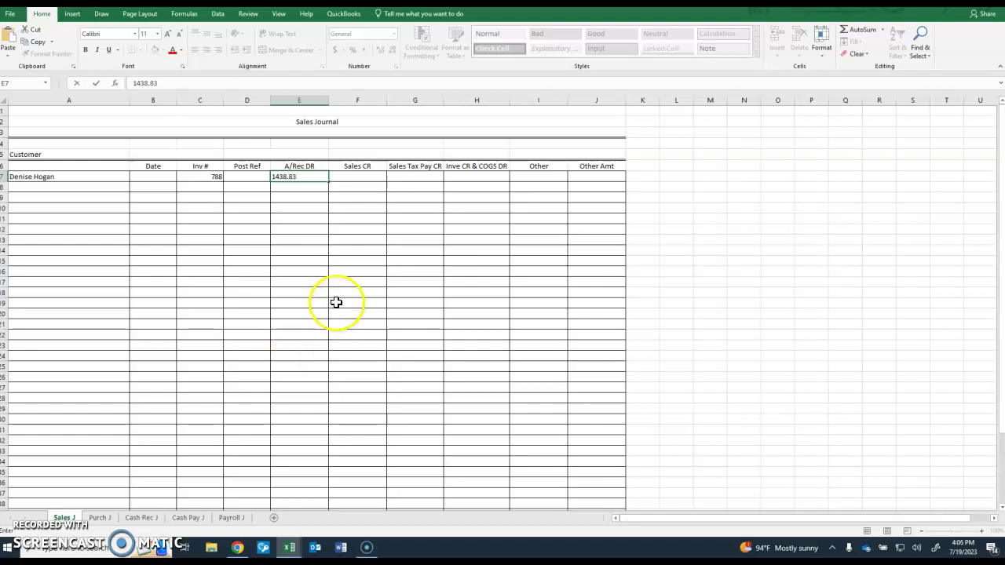
left_click(361, 179)
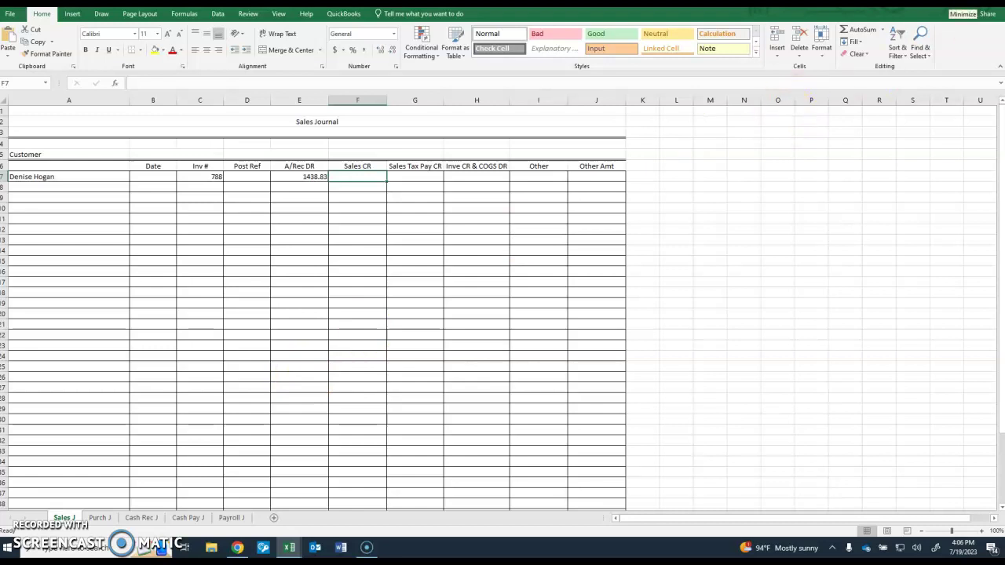
- Recheck the invoice totals and enter 1332.25 as the Sales CR amount
left_click(962, 4)
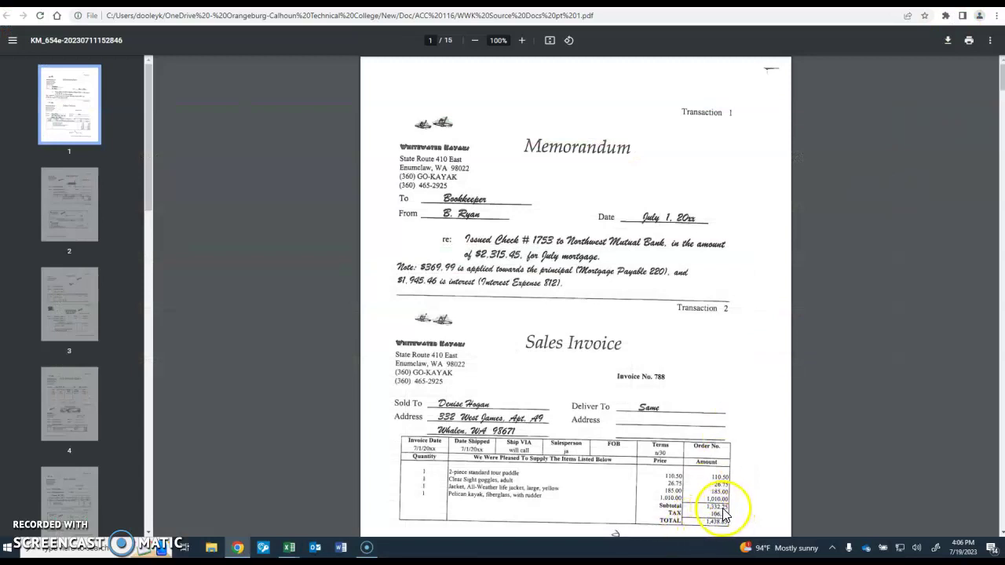
mouse_move(281, 543)
left_click(248, 502)
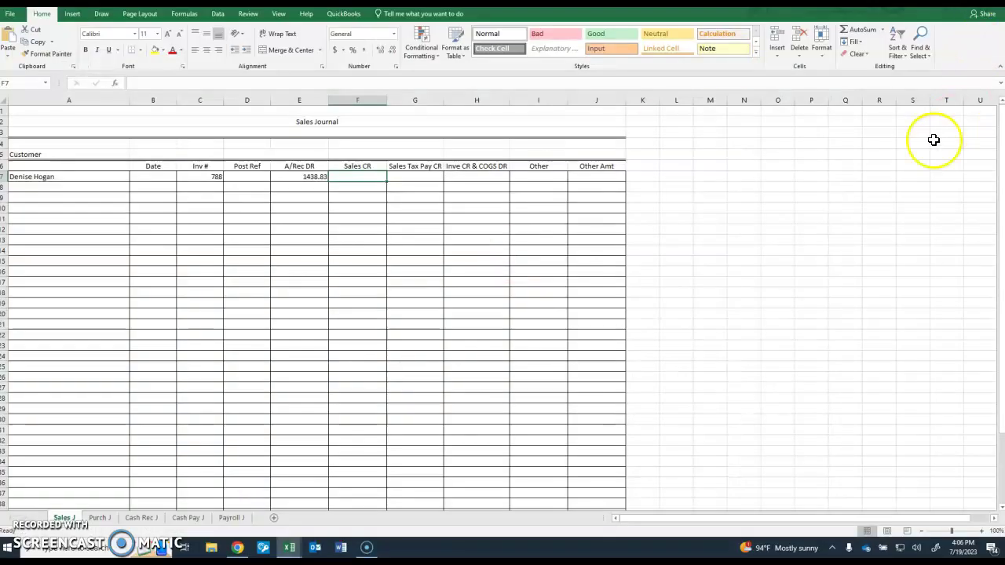
type("1332.25")
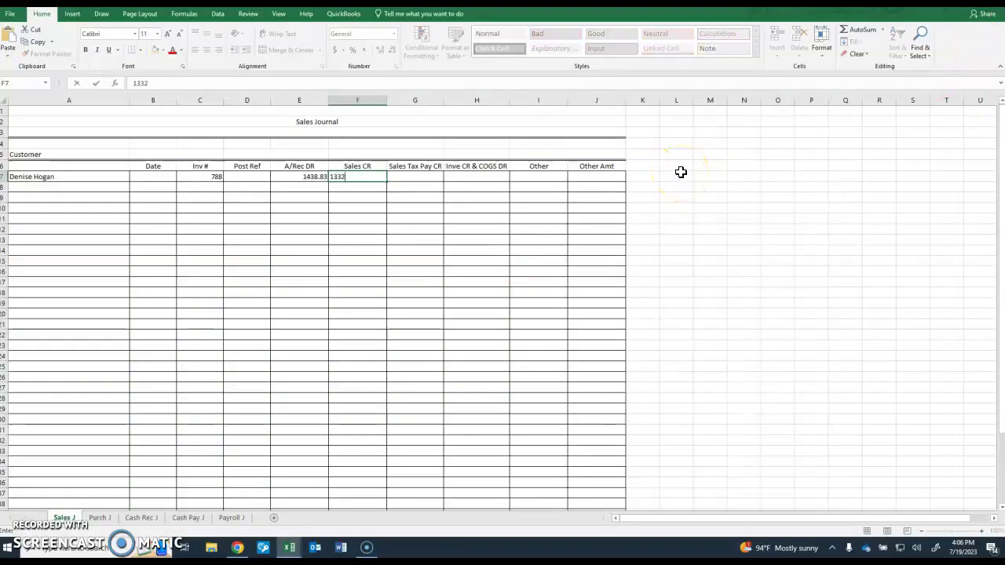
left_click(422, 178)
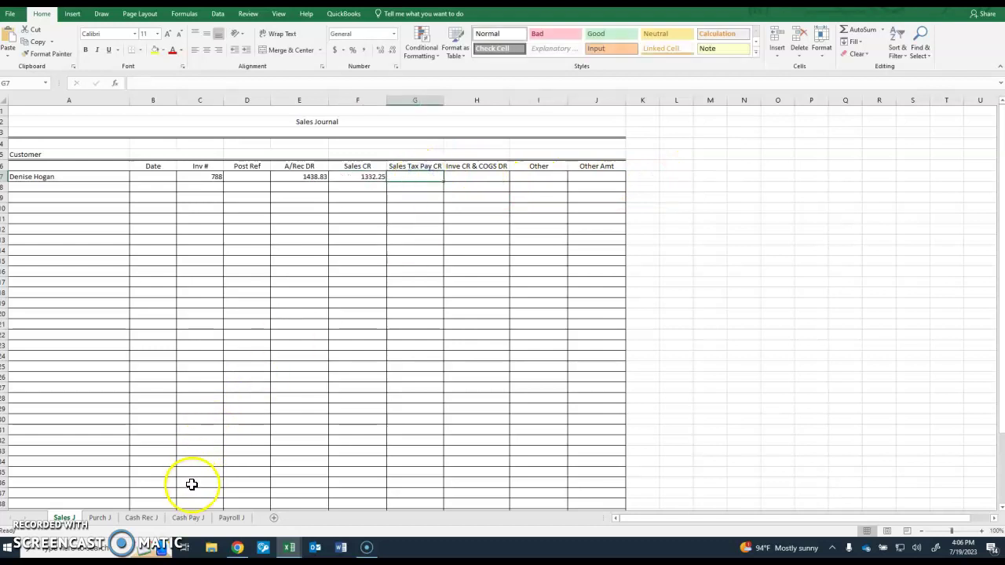
- Verify the invoice and enter 106.58 as the sales tax amount in G7
left_click(238, 549)
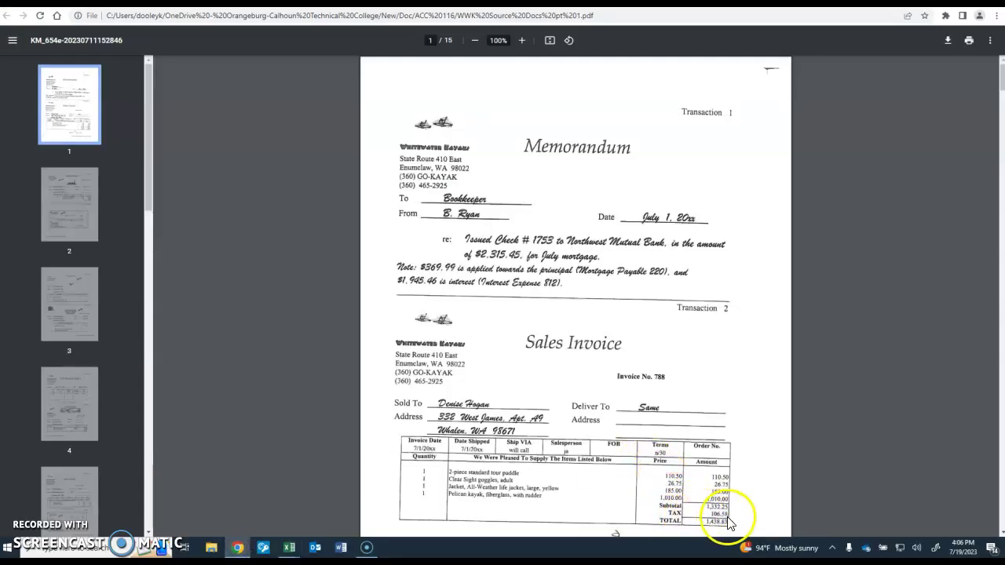
mouse_move(293, 553)
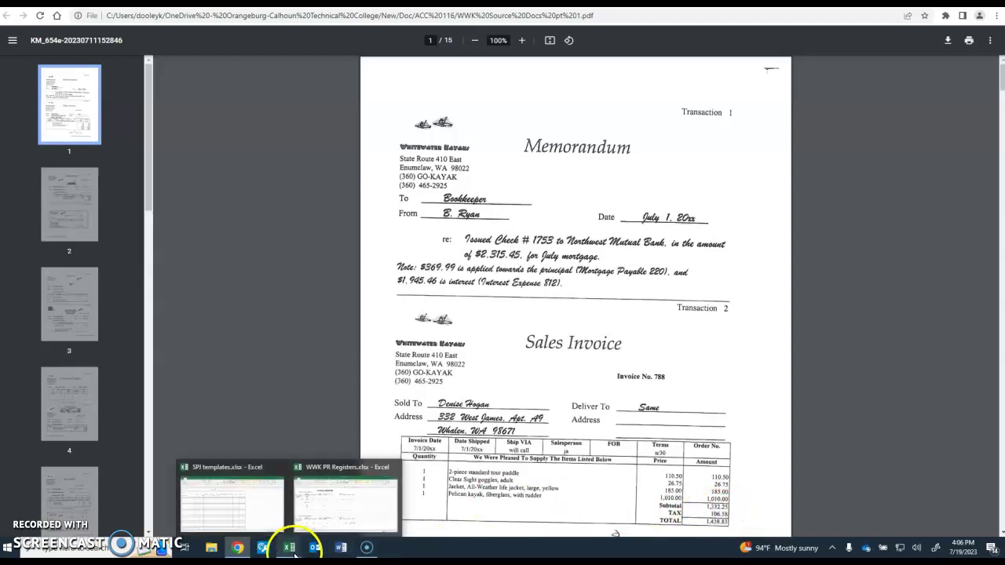
left_click(259, 519)
type("106.58")
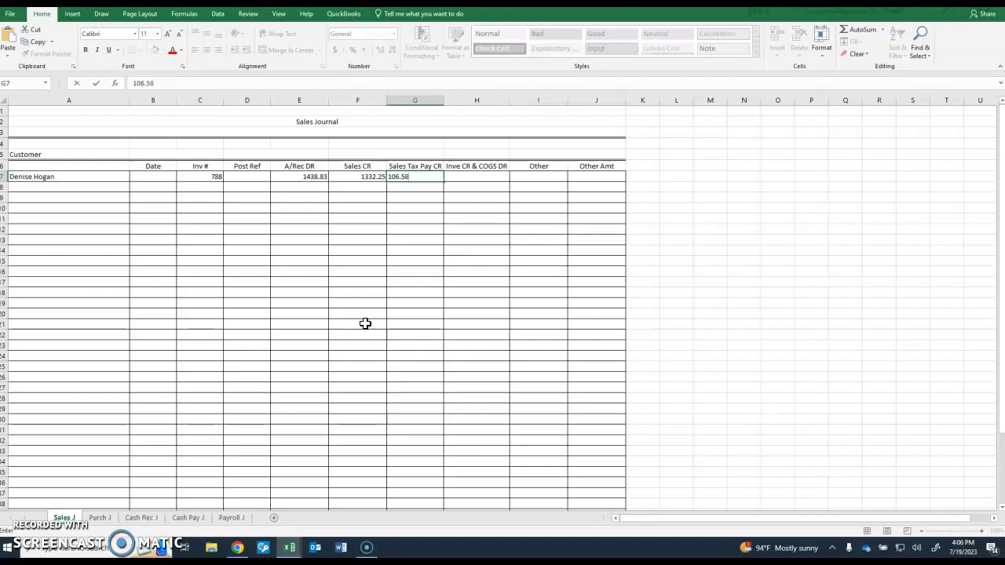
key("Return")
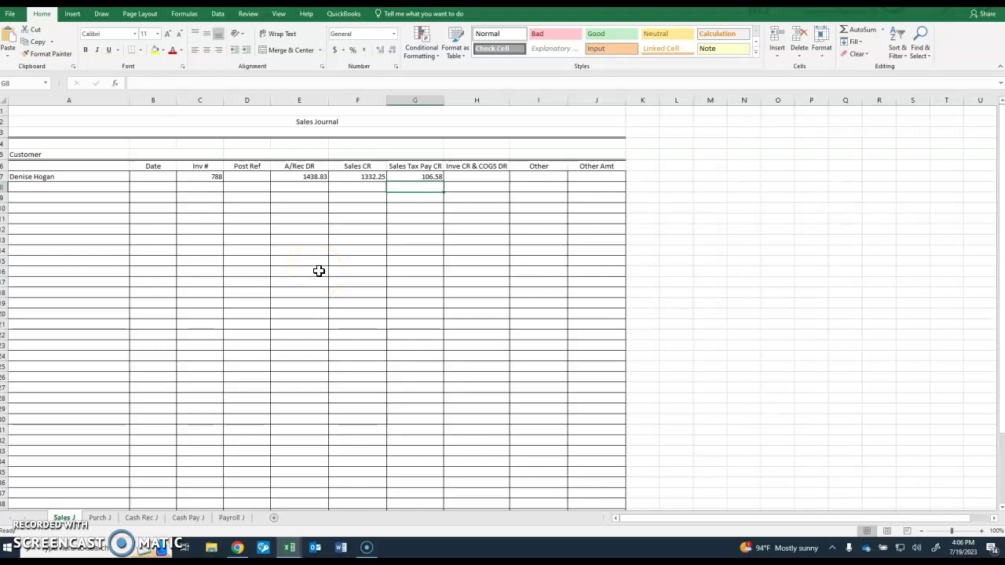
- Recheck the invoice PDF and enter the date 07/01 (1-Jul) in B7
mouse_move(239, 549)
left_click(239, 512)
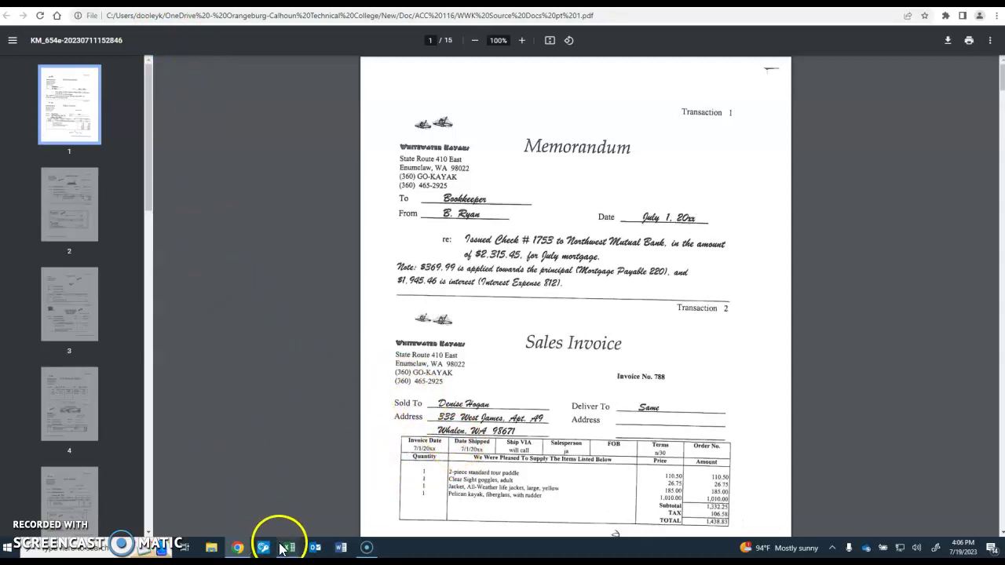
mouse_move(288, 551)
left_click(250, 520)
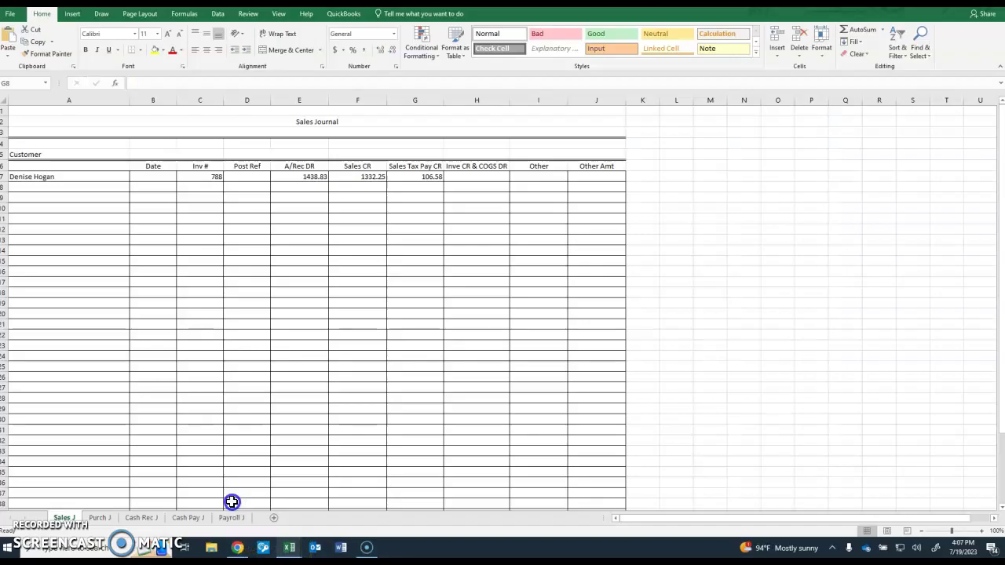
left_click(157, 178)
type("07/01")
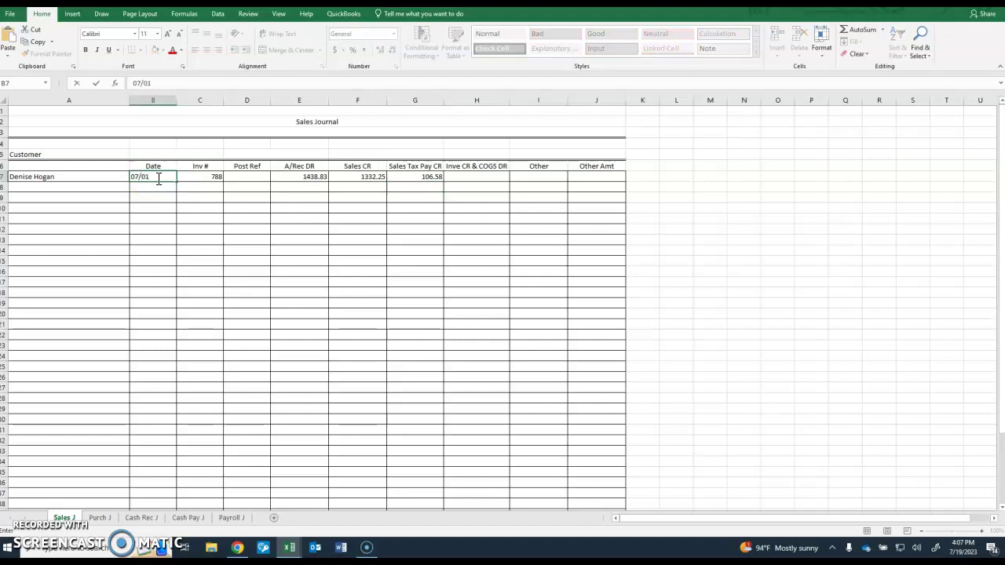
key("Return")
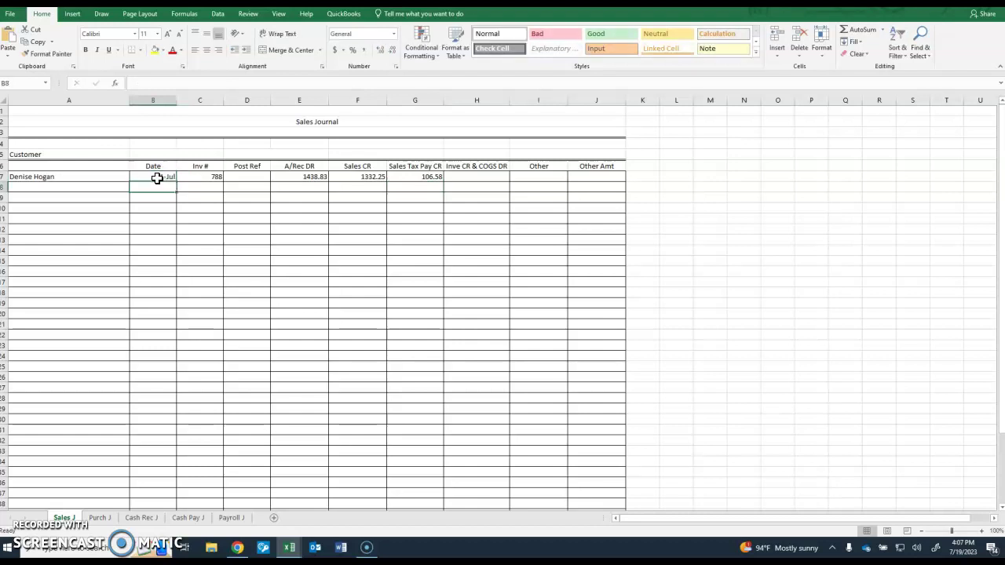
left_click(152, 203)
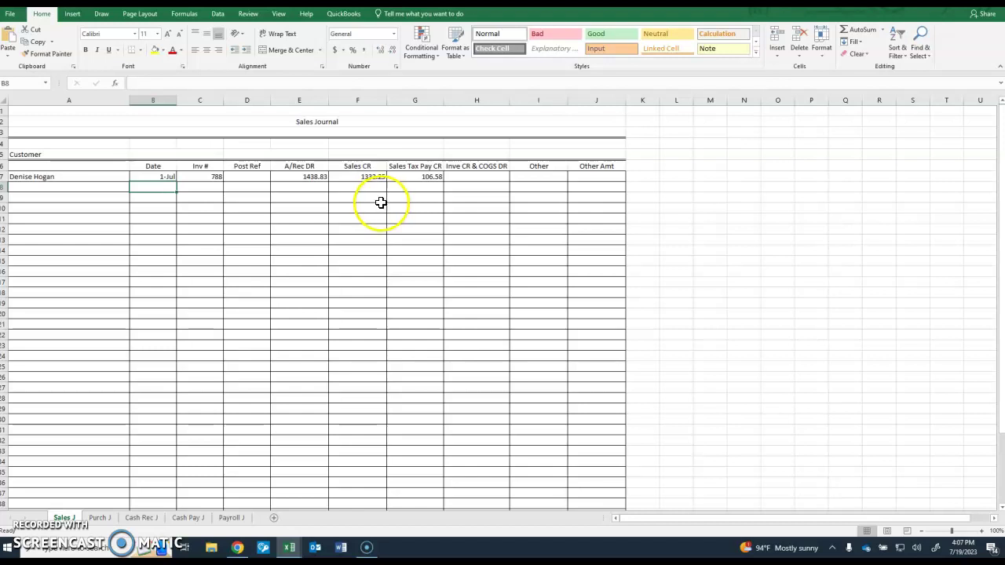
- Enter 799.35 in H7 under Inve CR & COGS DR for invoice 788
left_click(474, 176)
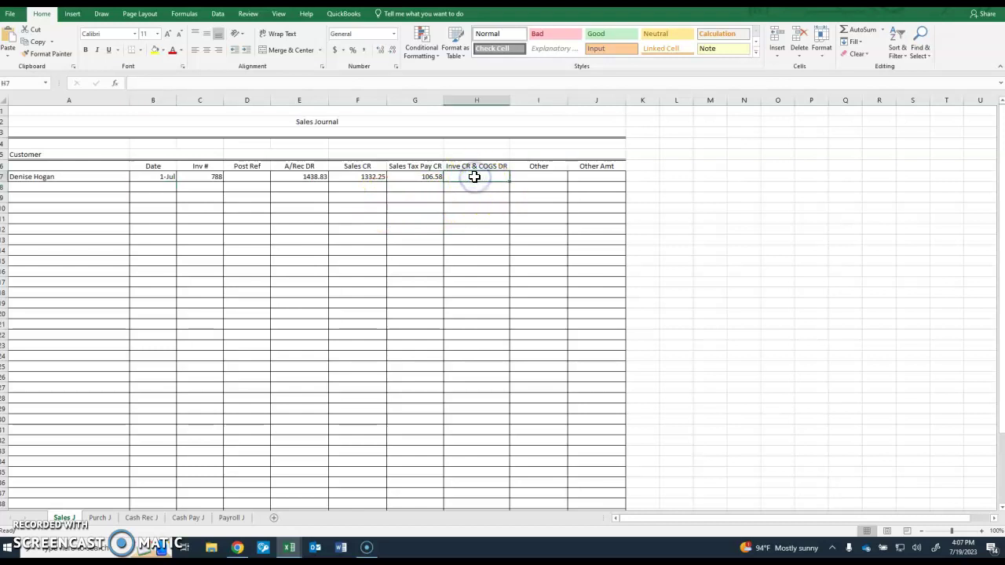
type("799.35")
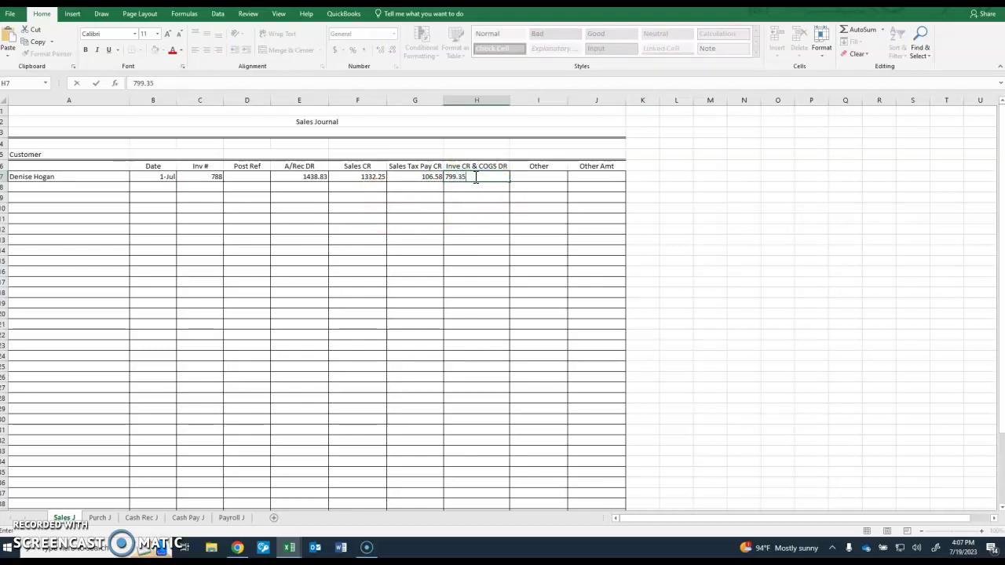
key("Return")
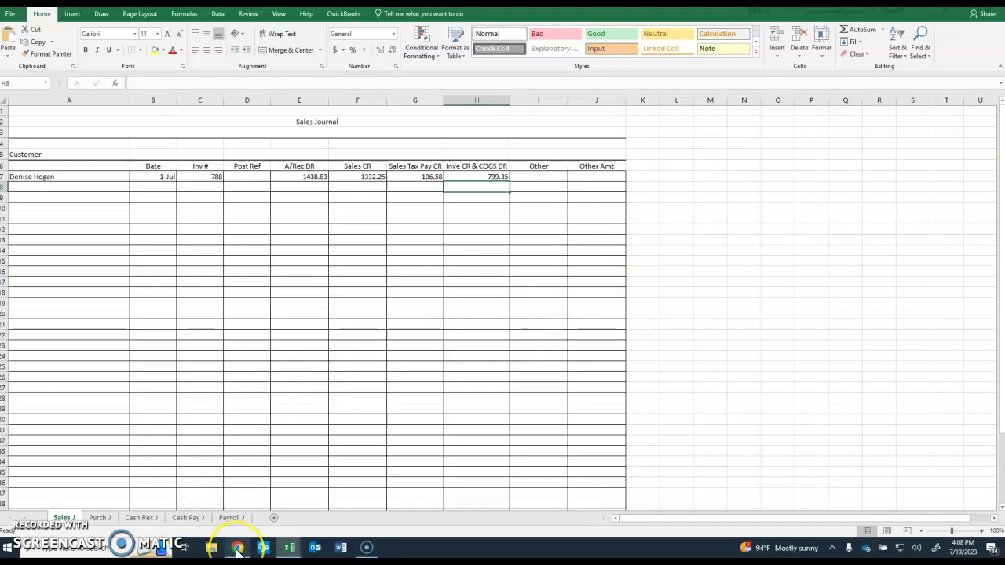
- Page down the source documents PDF toward Transaction 24's check on page 12
mouse_move(236, 549)
left_click(235, 522)
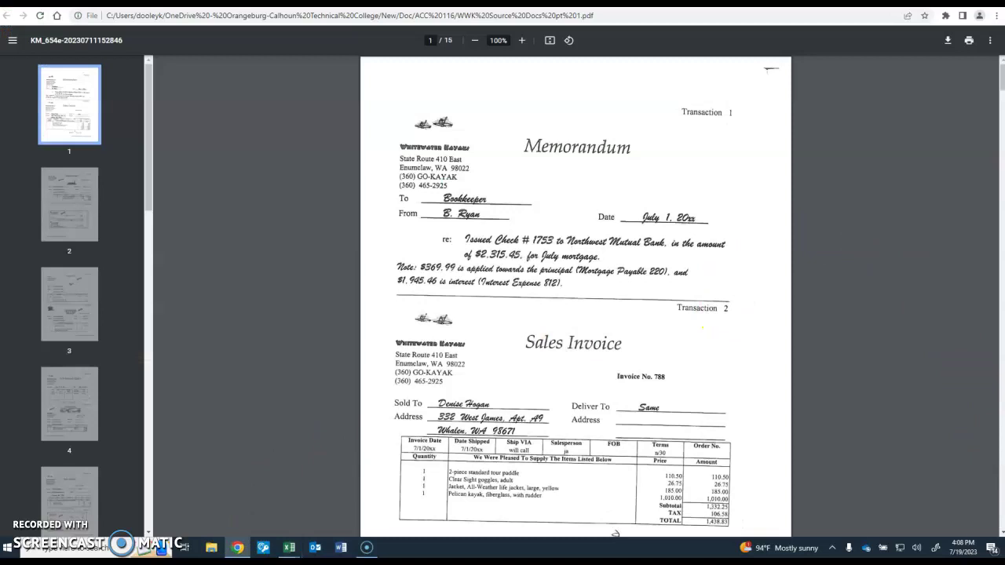
scroll(999, 535, "down", 6)
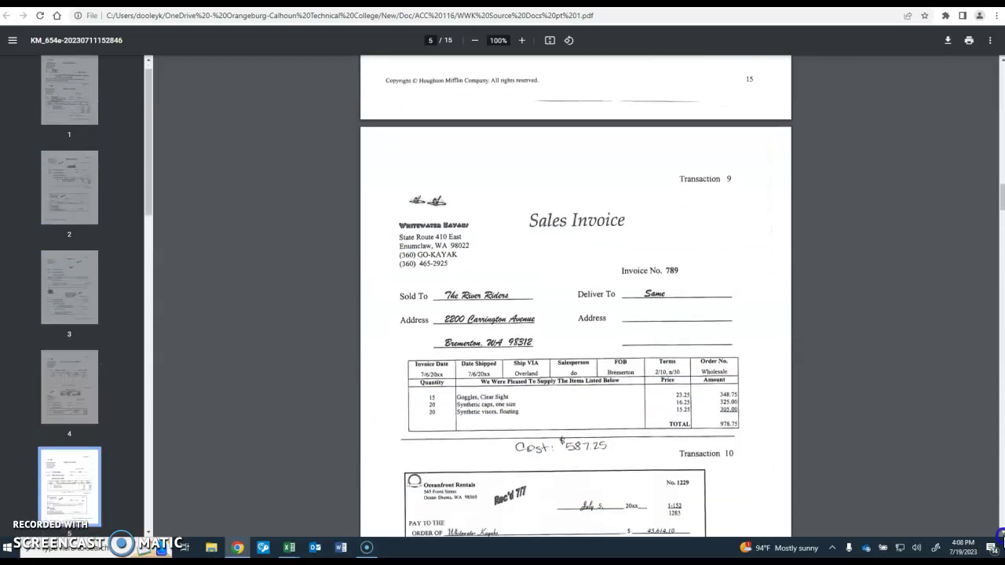
scroll(1000, 536, "down", 11)
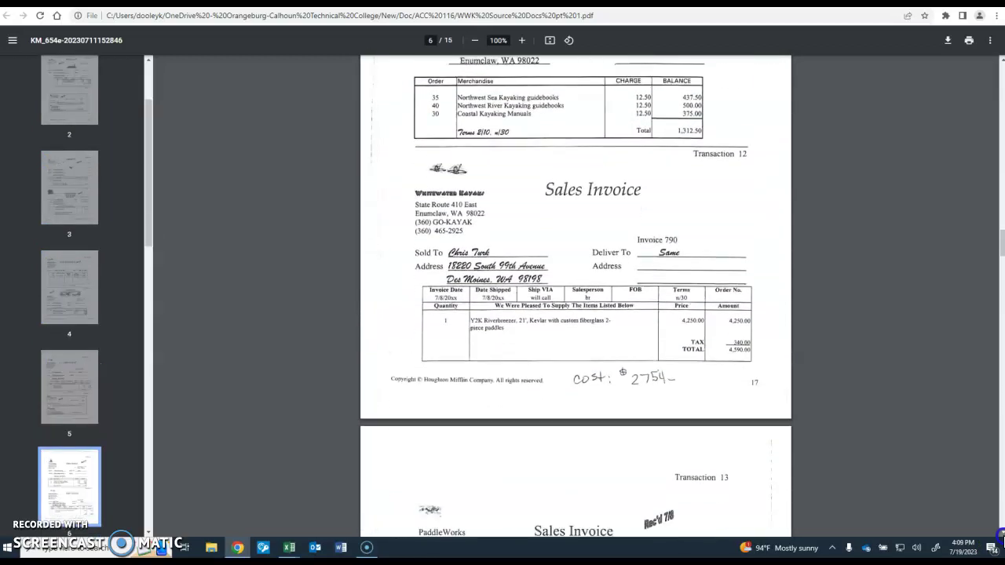
scroll(1000, 535, "down", 12)
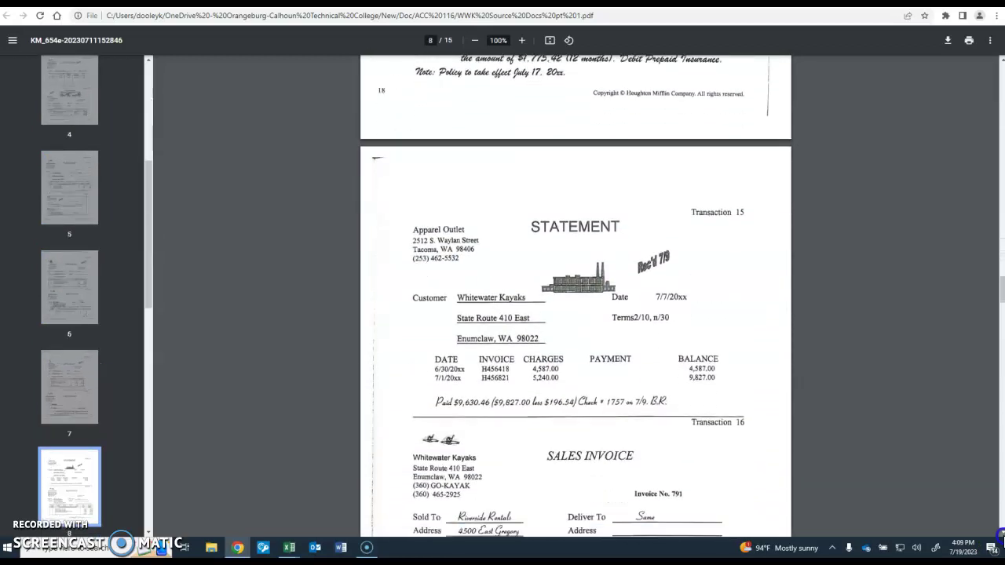
scroll(1000, 535, "down", 12)
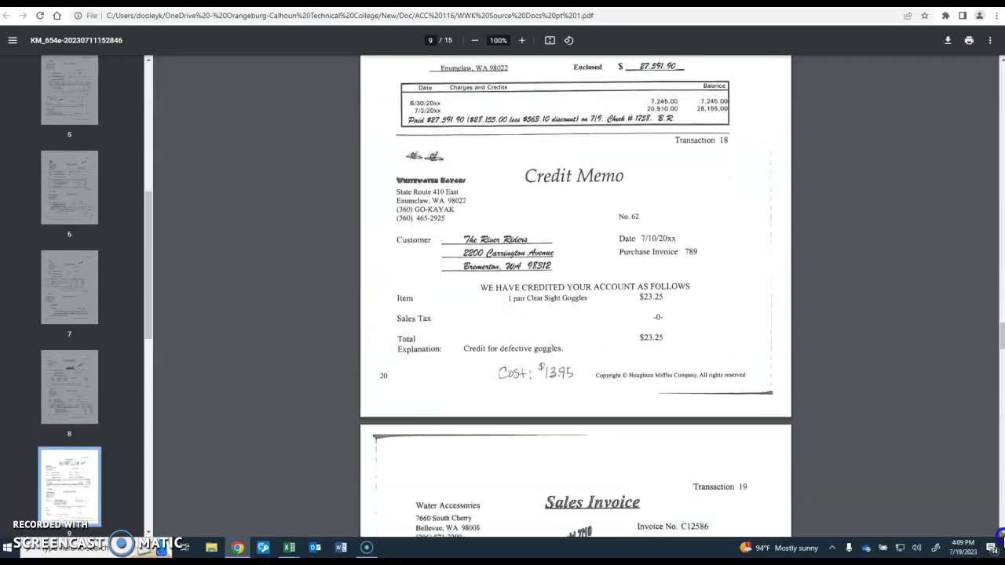
scroll(1000, 536, "down", 12)
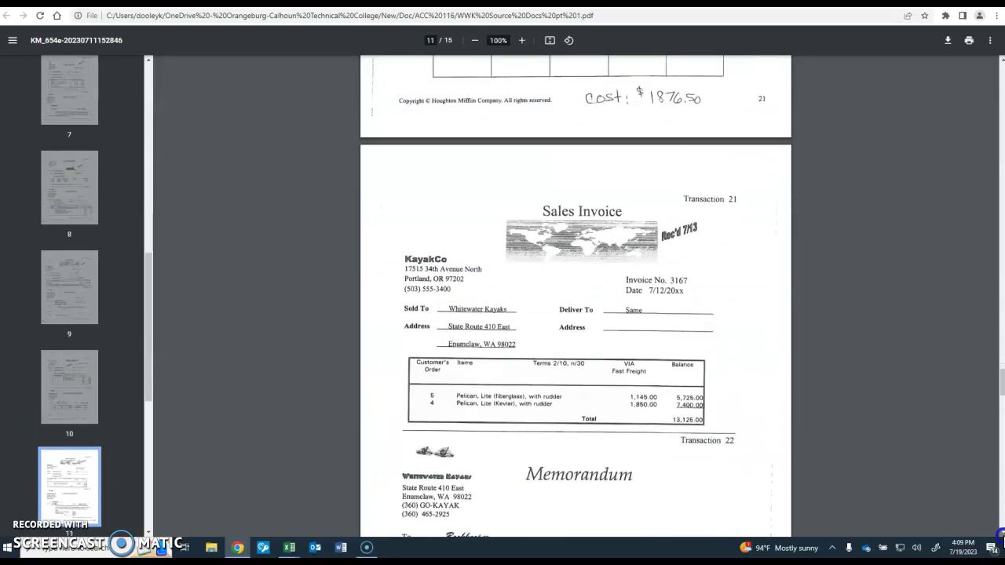
scroll(1000, 535, "down", 12)
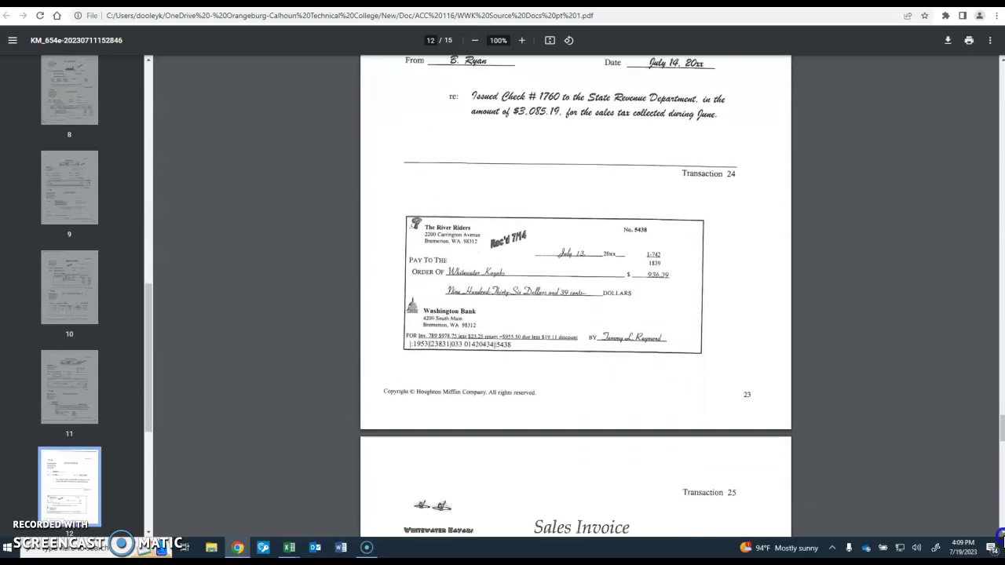